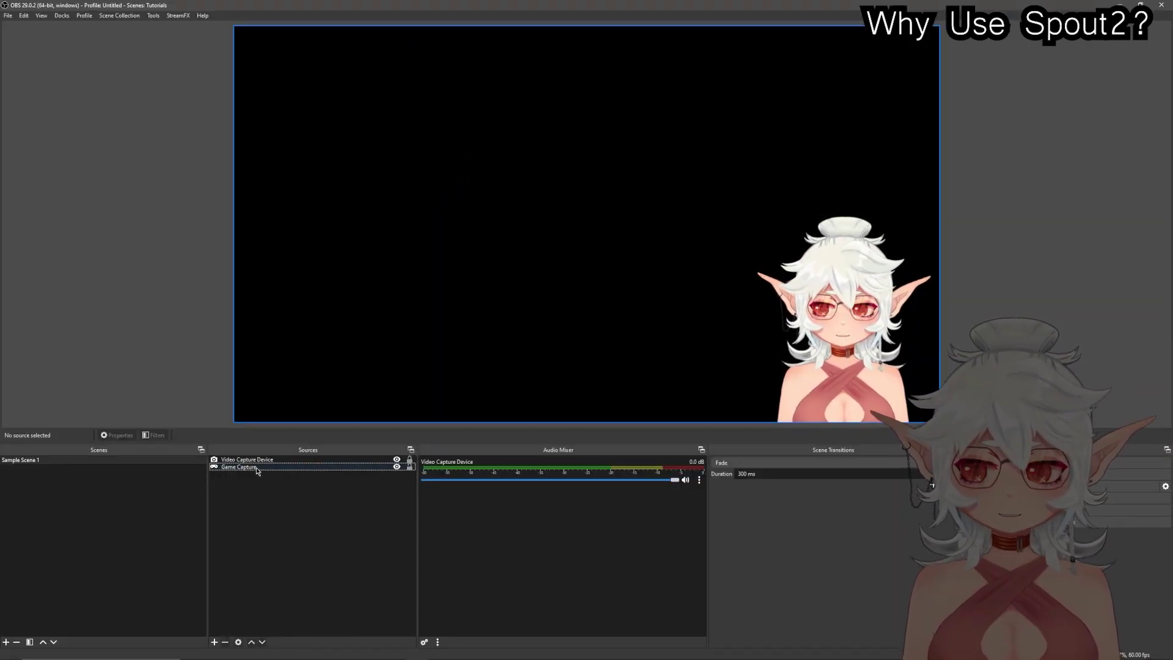
- Check the Game Capture source's settings without changes, then switch to VTube Studio
double_click(257, 468)
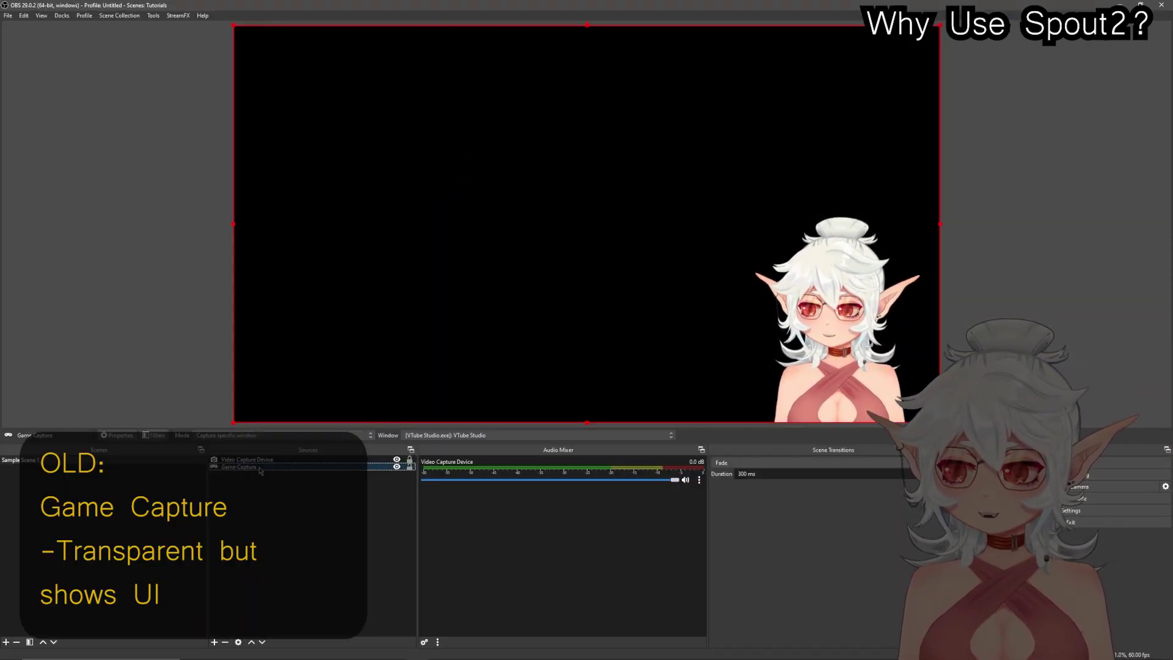
click(740, 483)
double_click(369, 304)
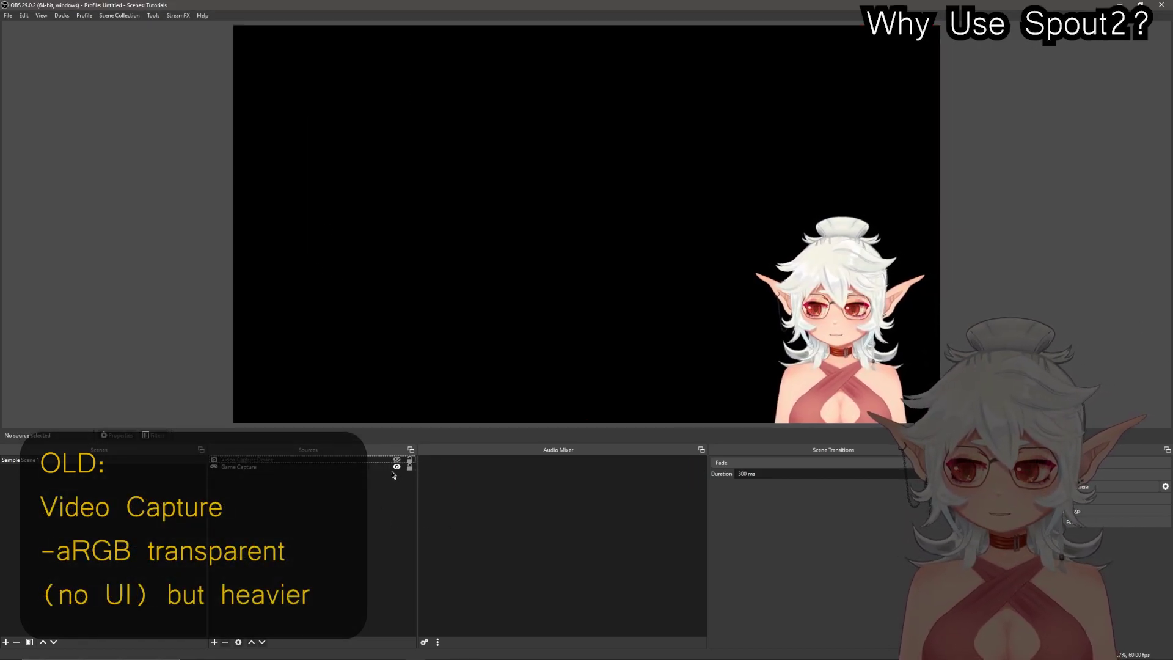
- Hide Game Capture, show Video Capture Device, and review its properties with ARGB video format
click(397, 468)
click(397, 461)
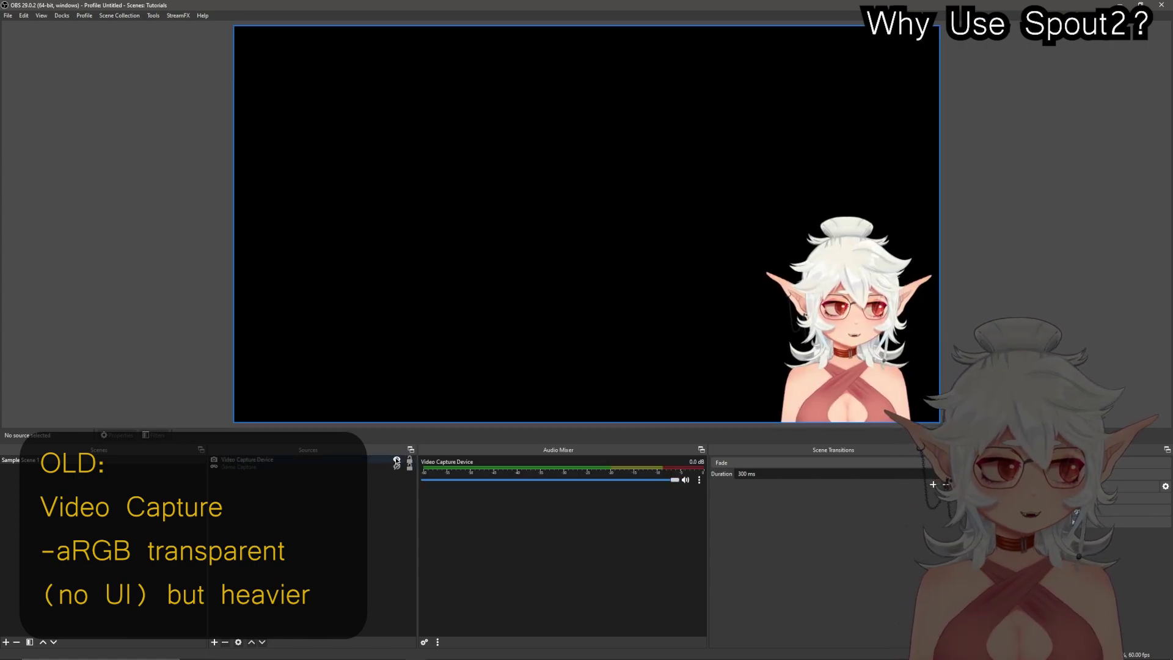
double_click(276, 461)
scroll(446, 425, down, 1)
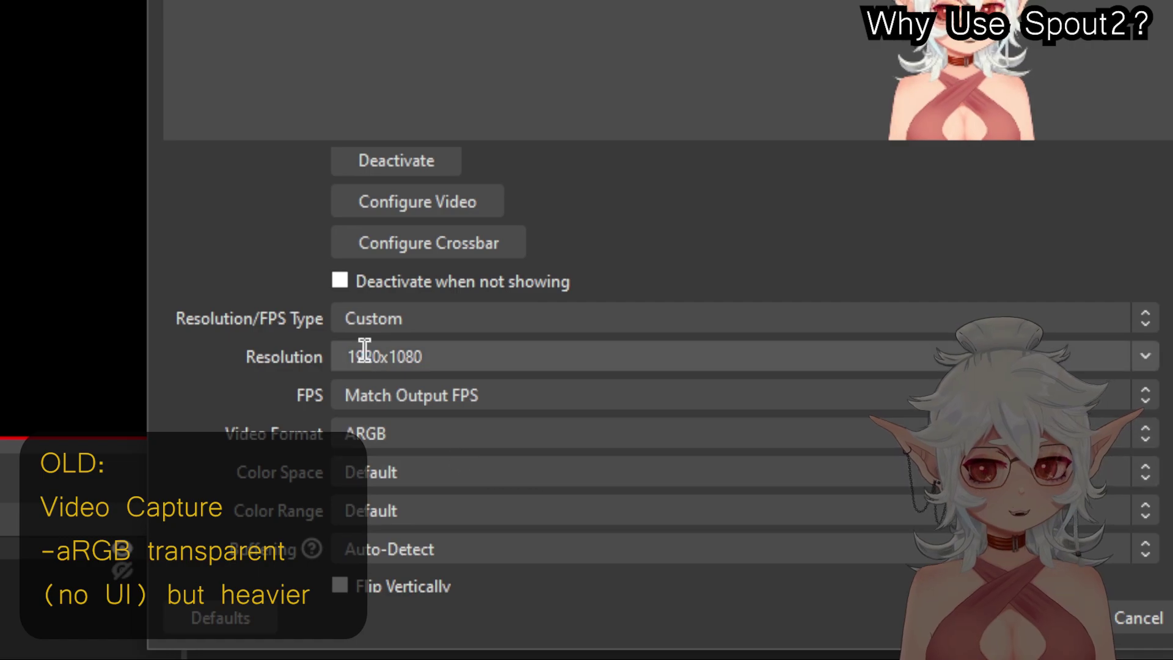
scroll(461, 580, up, 1)
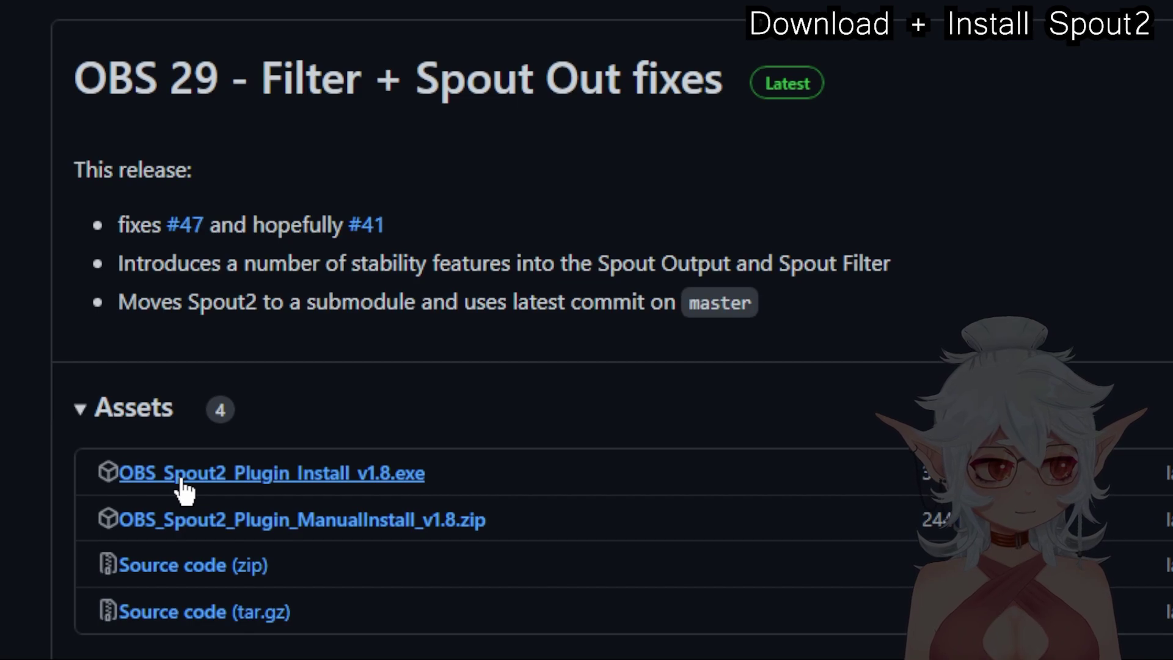
- Download OBS_Spout2_Plugin_Install_v1.8.exe from the release's Assets list
click(181, 479)
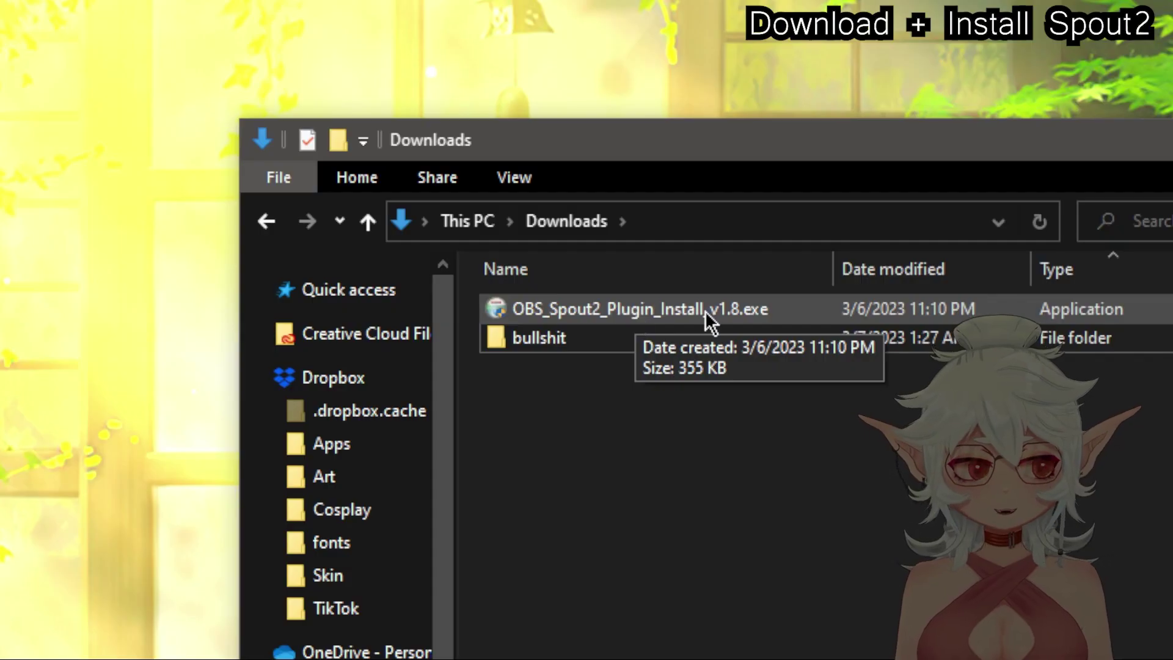
- Launch OBS_Spout2_Plugin_Install_v1.8.exe, running it anyway past SmartScreen and allowing UAC
double_click(682, 311)
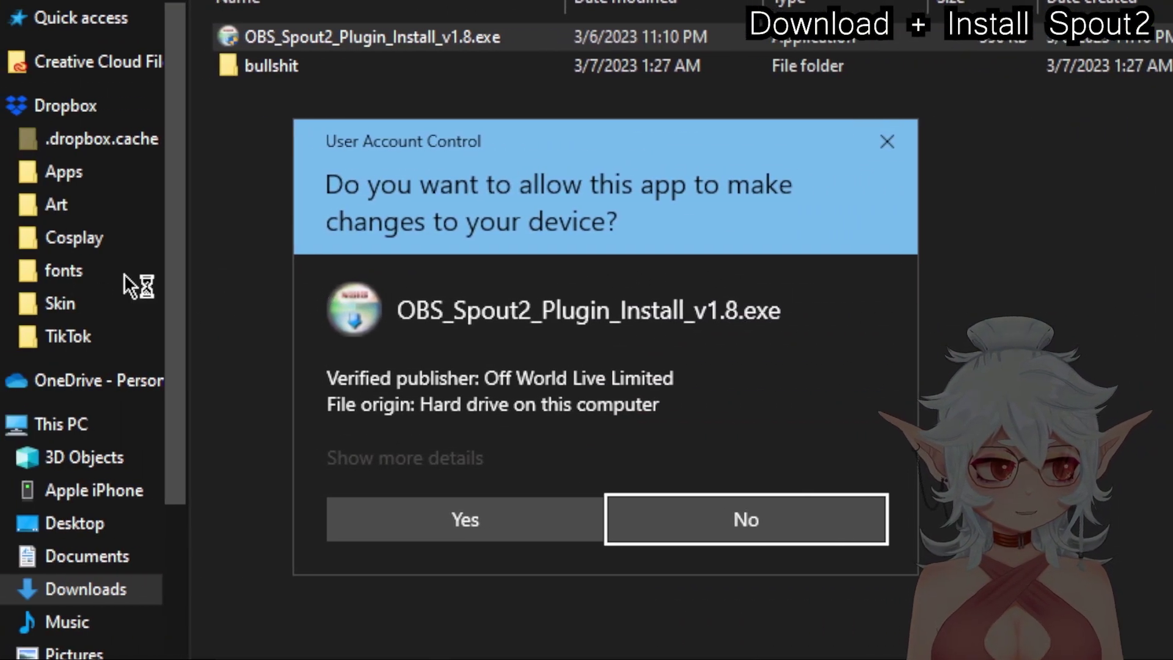
click(477, 514)
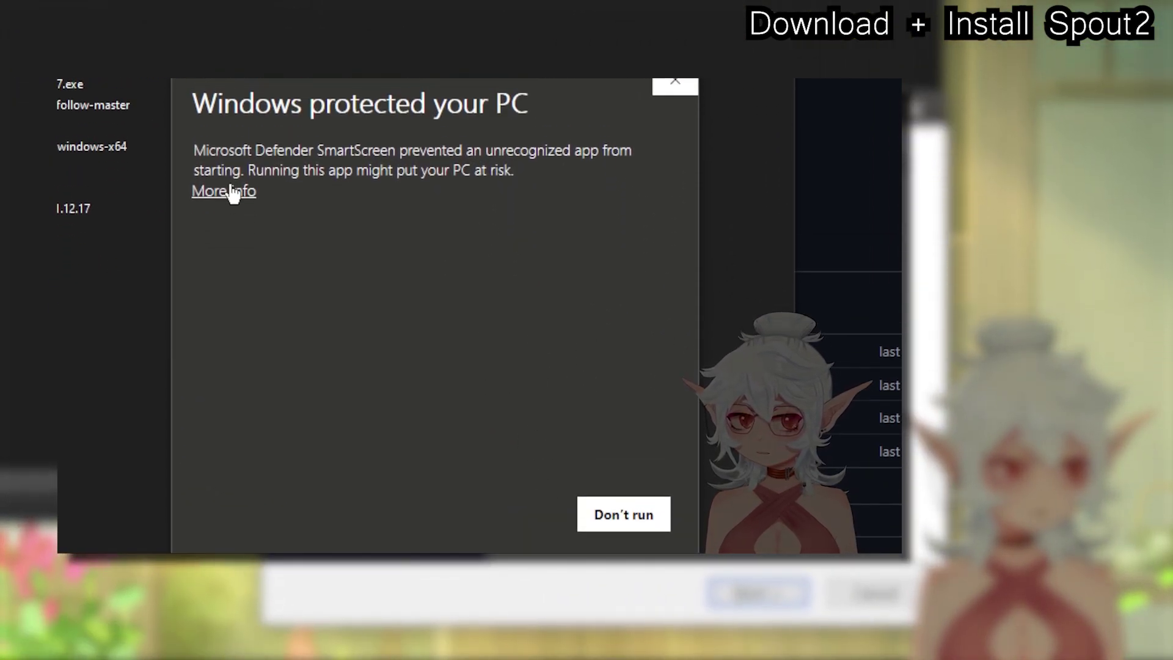
click(249, 194)
click(489, 523)
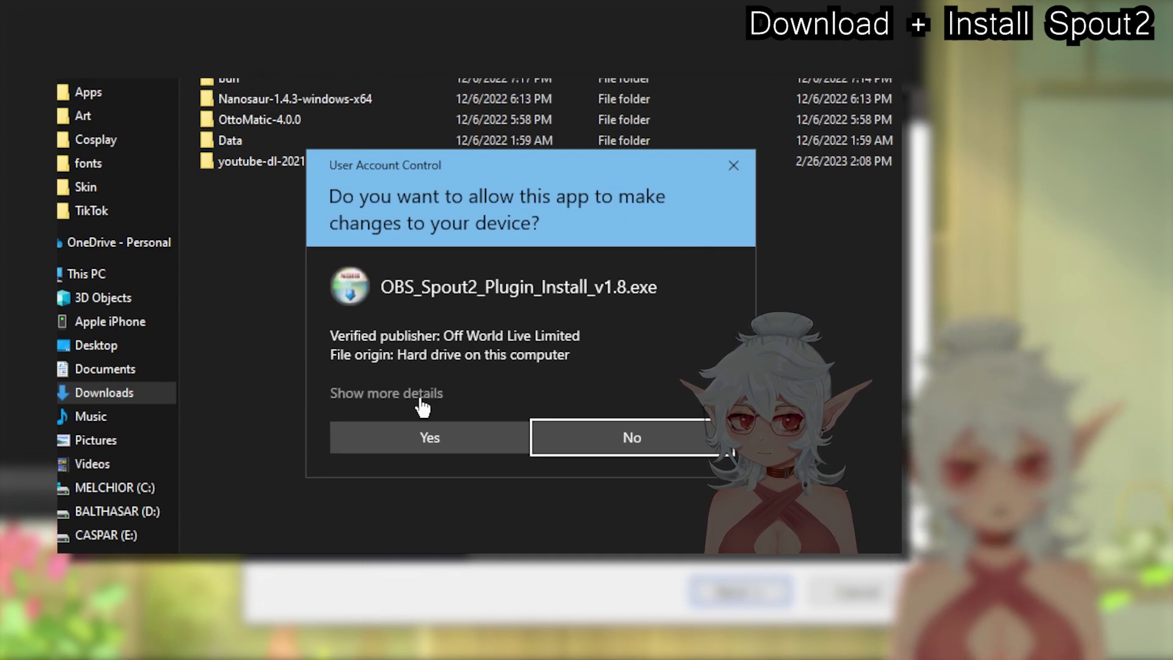
click(449, 436)
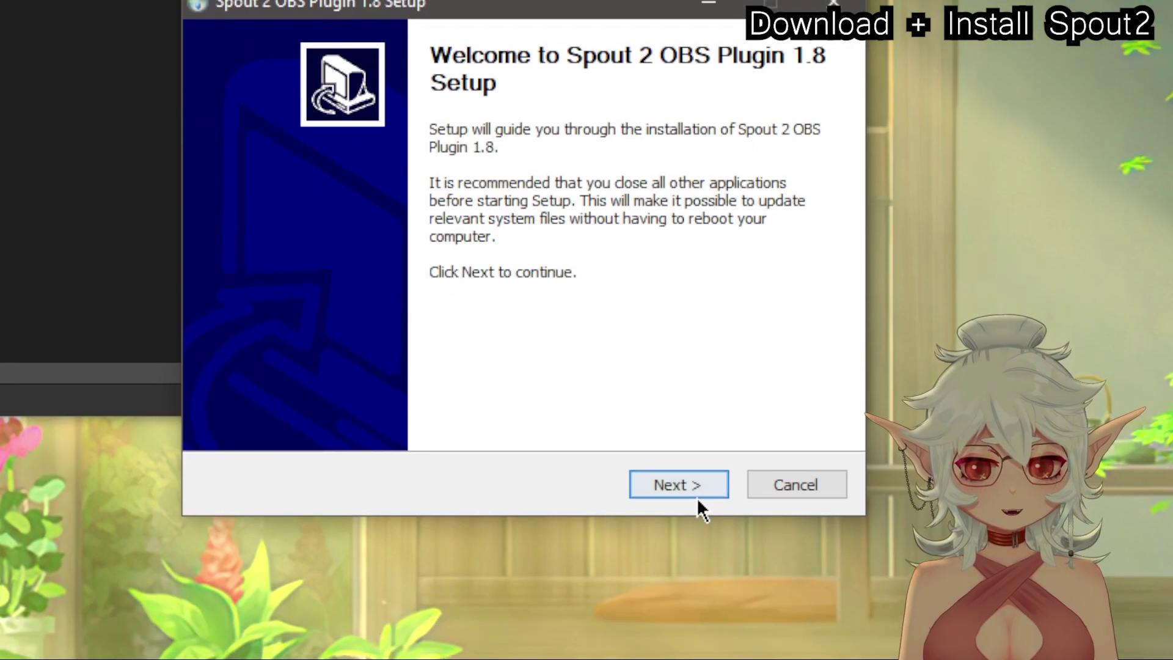
- Step through the setup wizard, accepting the licence and default location, and start installing
click(756, 546)
click(696, 489)
click(703, 486)
click(678, 483)
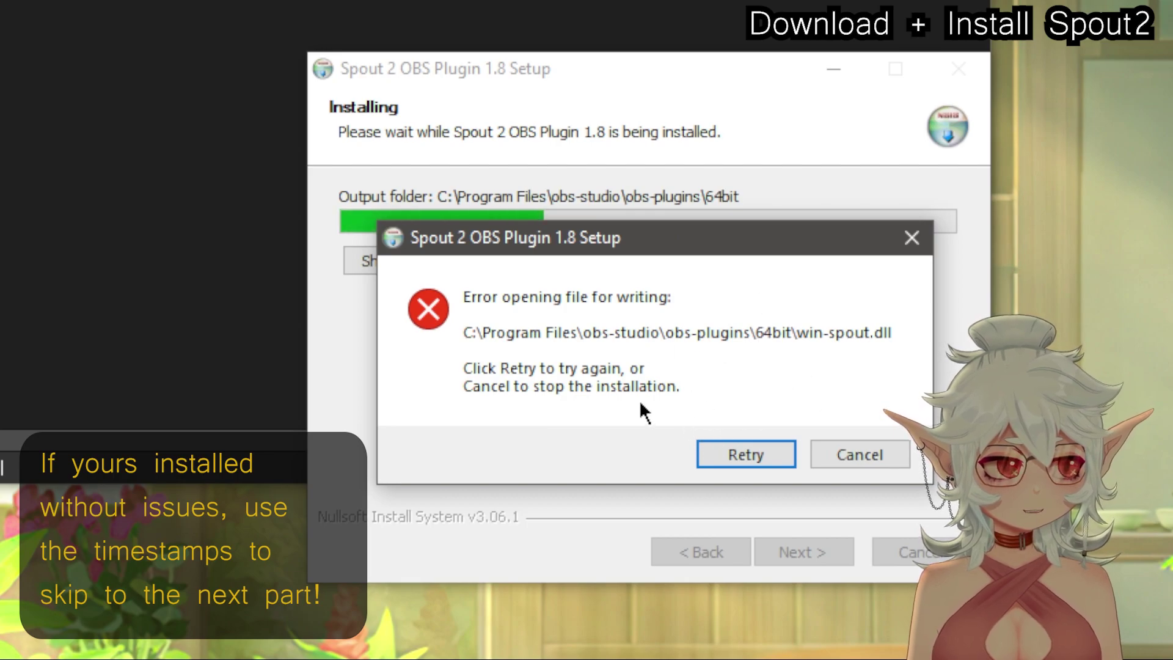
- Abort the failed install and save the ManualInstall zip from the Spout2 release page
click(889, 456)
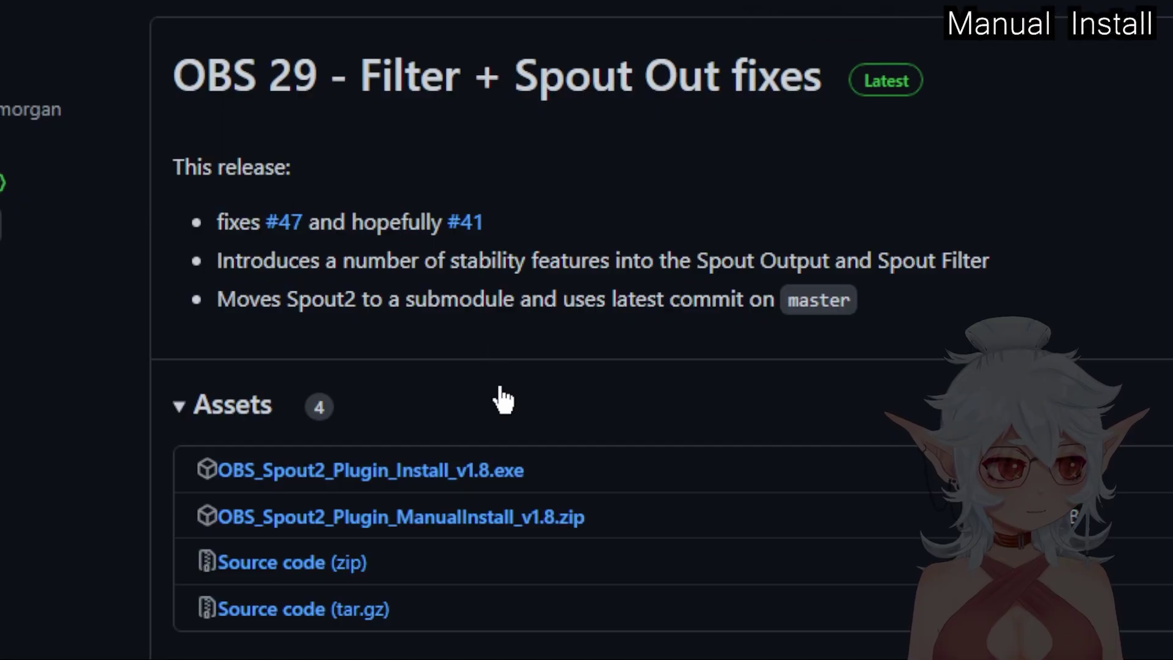
scroll(482, 452, down, 1)
click(339, 487)
key(Return)
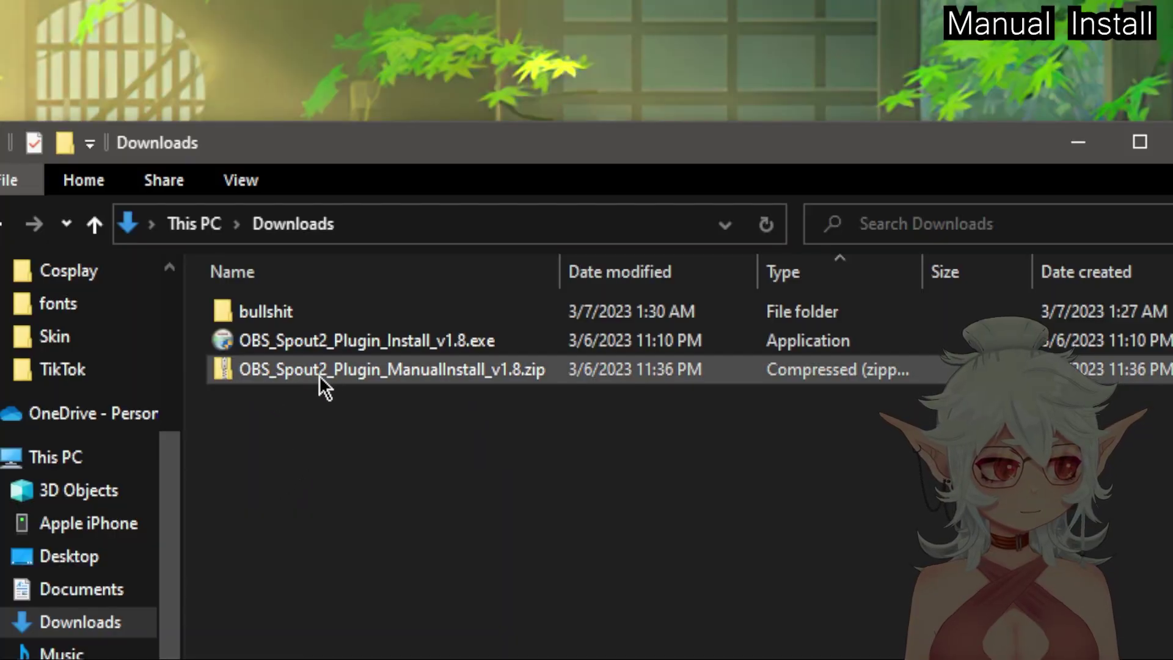
- Extract the Spout2 zip in Downloads, select its data and obs-plugins folders, and position the obs-studio window
right_click(314, 362)
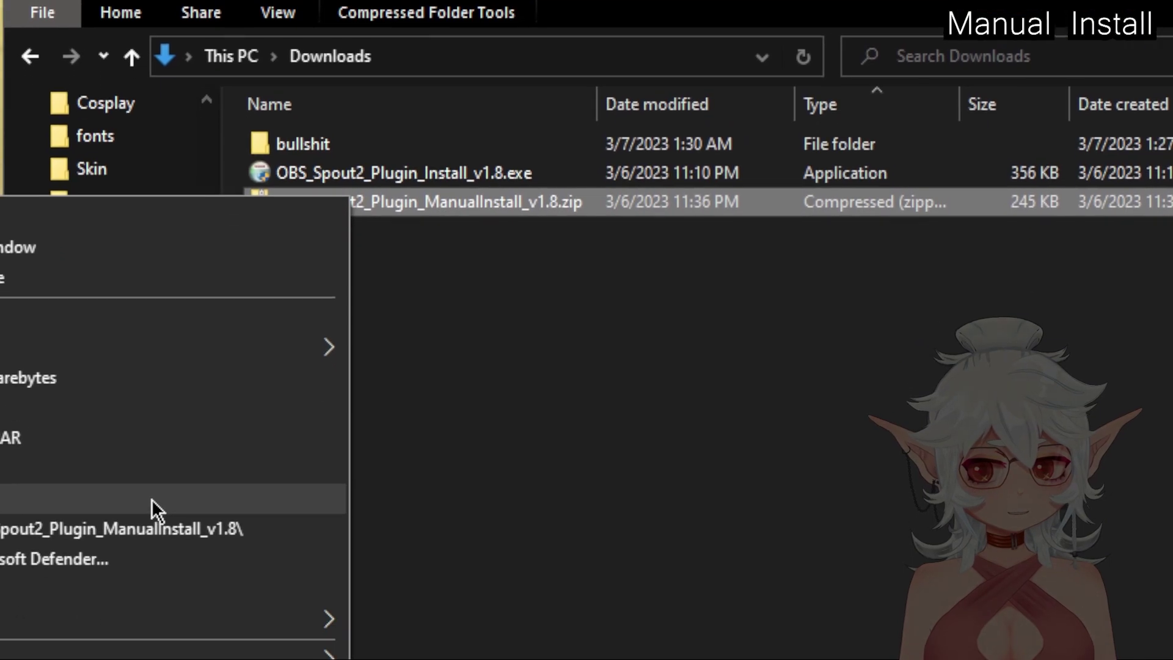
click(152, 505)
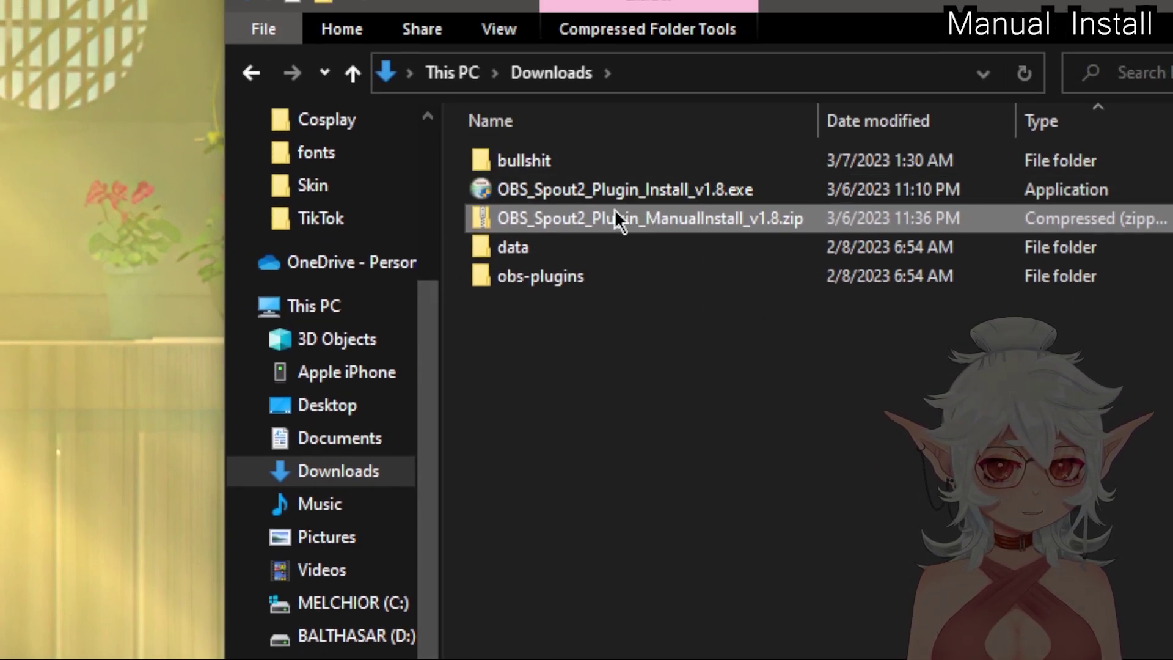
click(536, 250)
click(571, 276)
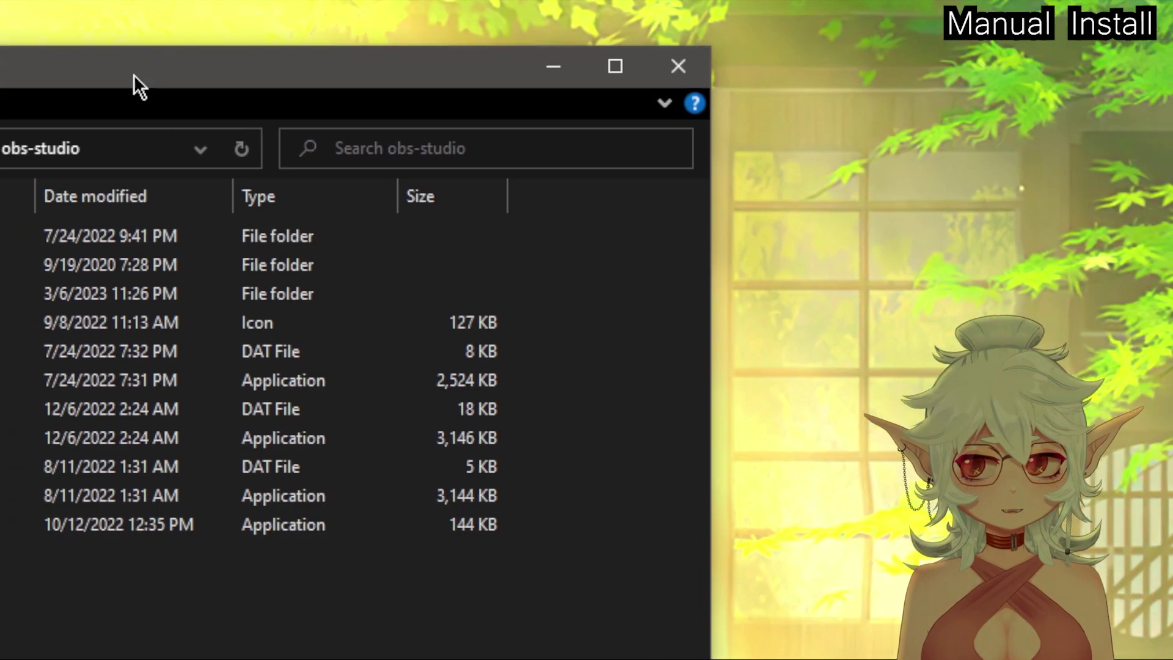
drag(134, 76, 845, 443)
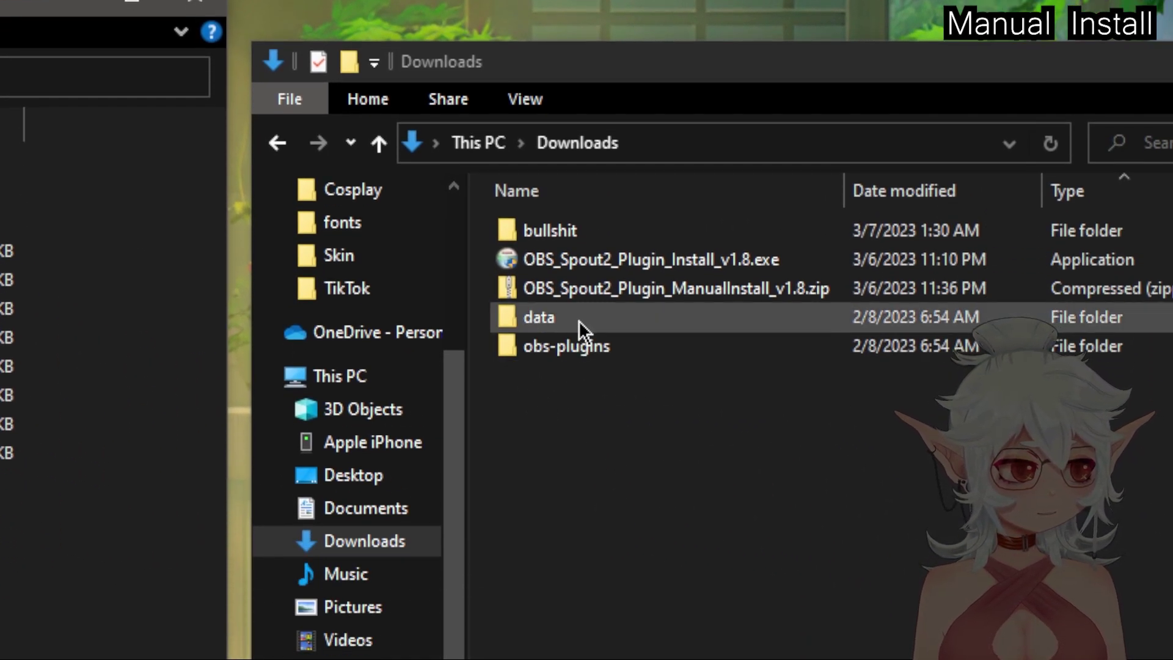
- Open data\obs-plugins in both the extracted folder and the OBS installation folder
double_click(578, 320)
double_click(573, 242)
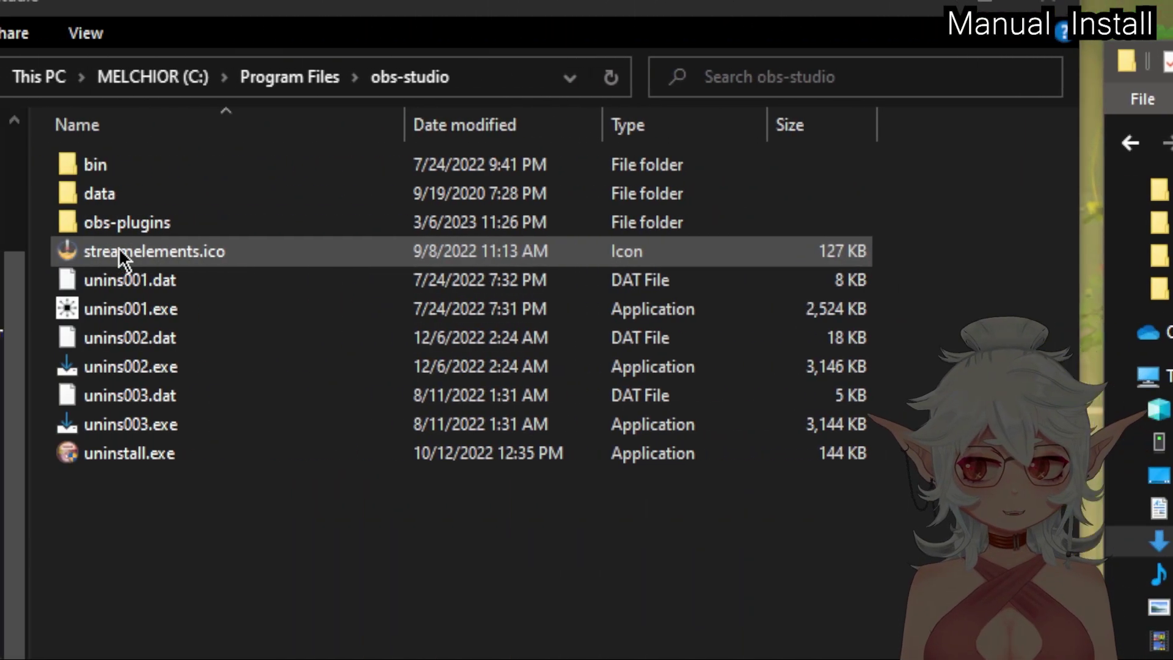
double_click(156, 193)
double_click(225, 198)
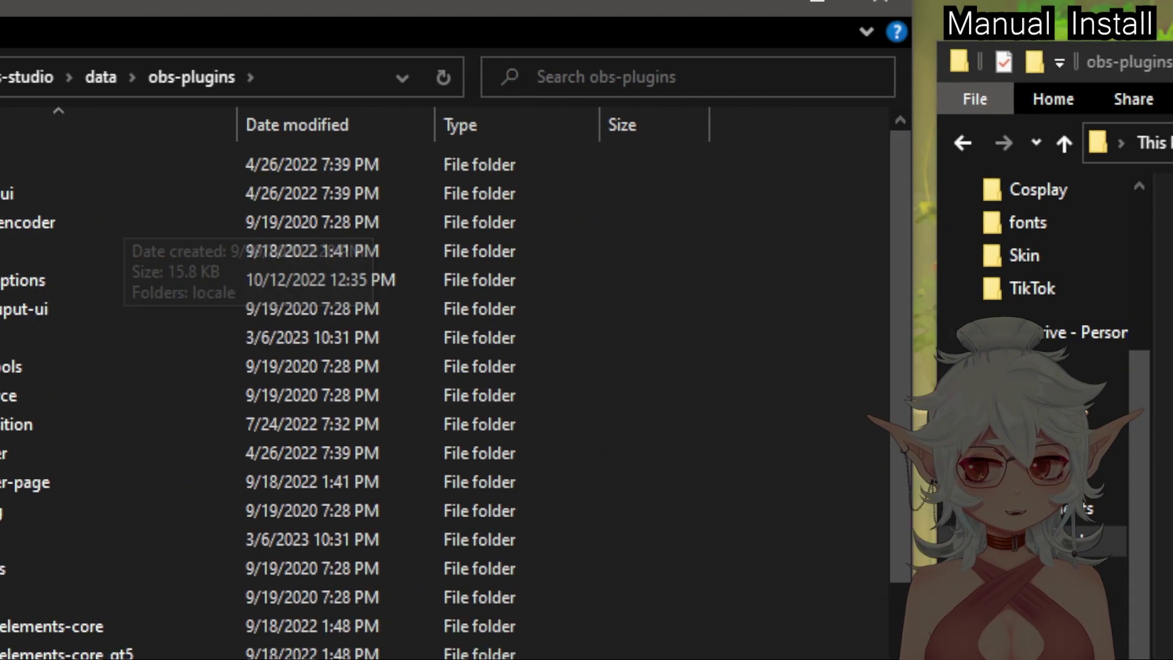
- Move win-spout into OBS's data\obs-plugins with administrator permission, then return to obs-studio and Downloads
drag(1172, 231, 788, 373)
drag(289, 340, 285, 337)
click(483, 355)
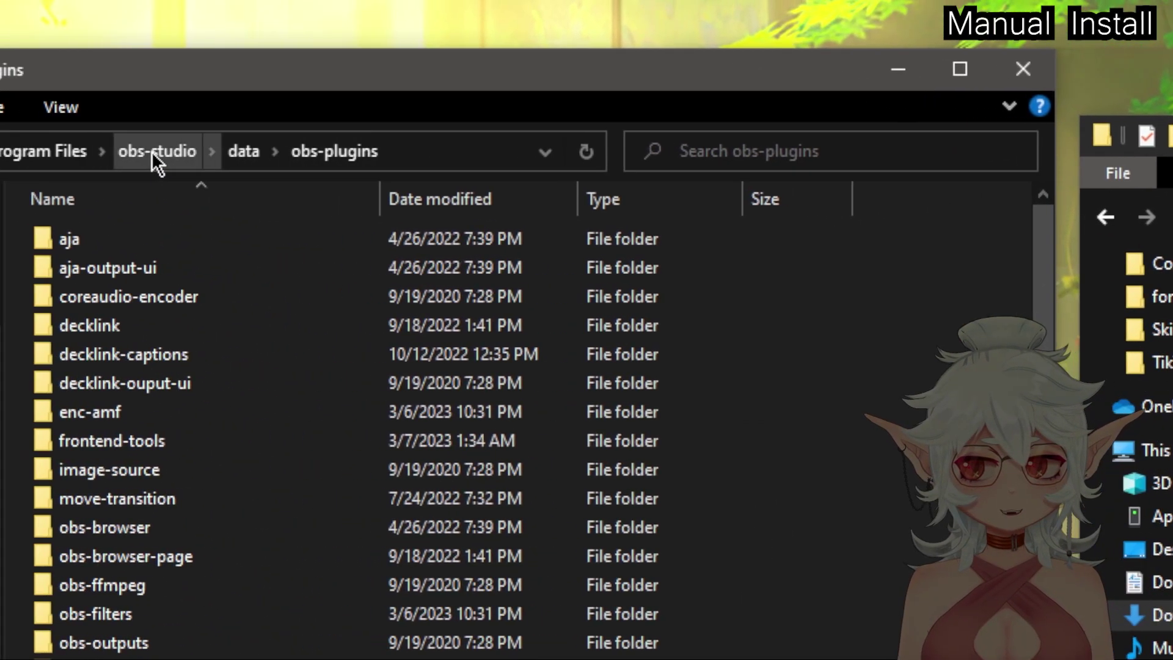
click(152, 152)
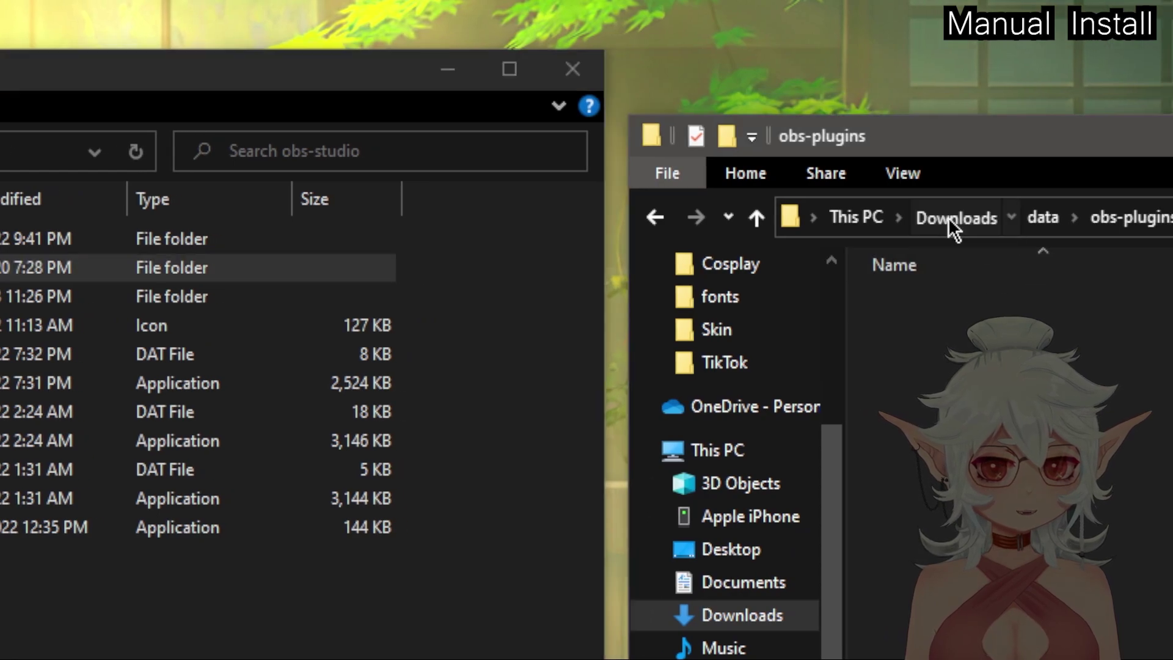
click(949, 229)
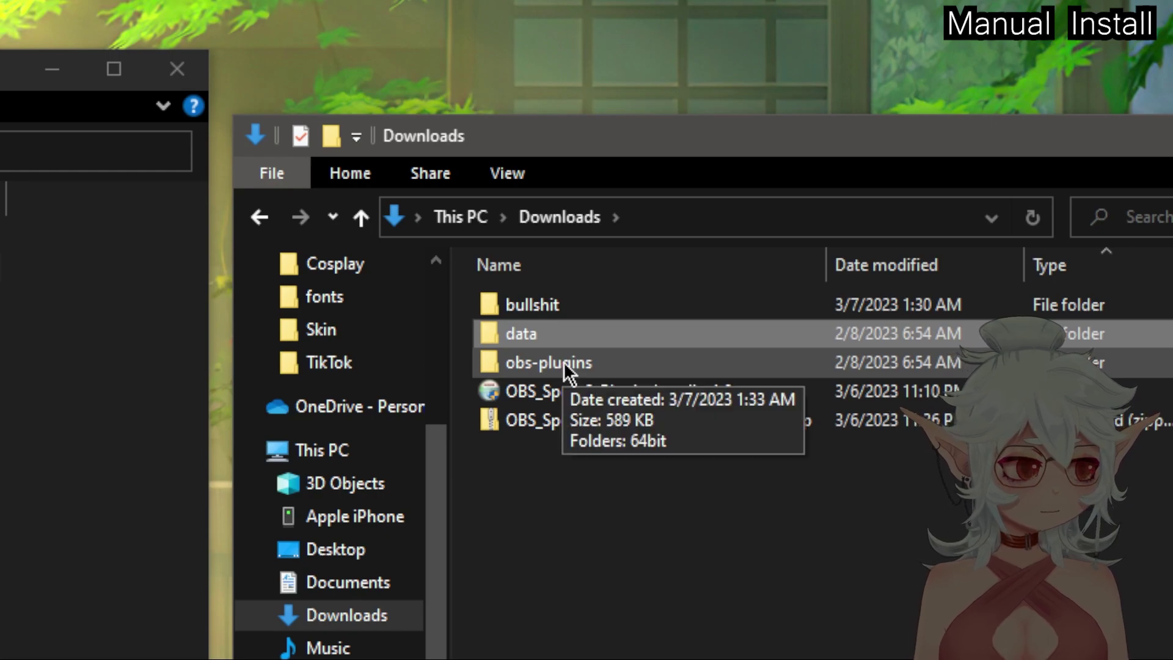
- Open the extracted obs-plugins\64bit folder and select all four Spout DLLs
double_click(564, 364)
double_click(560, 304)
drag(652, 518, 534, 290)
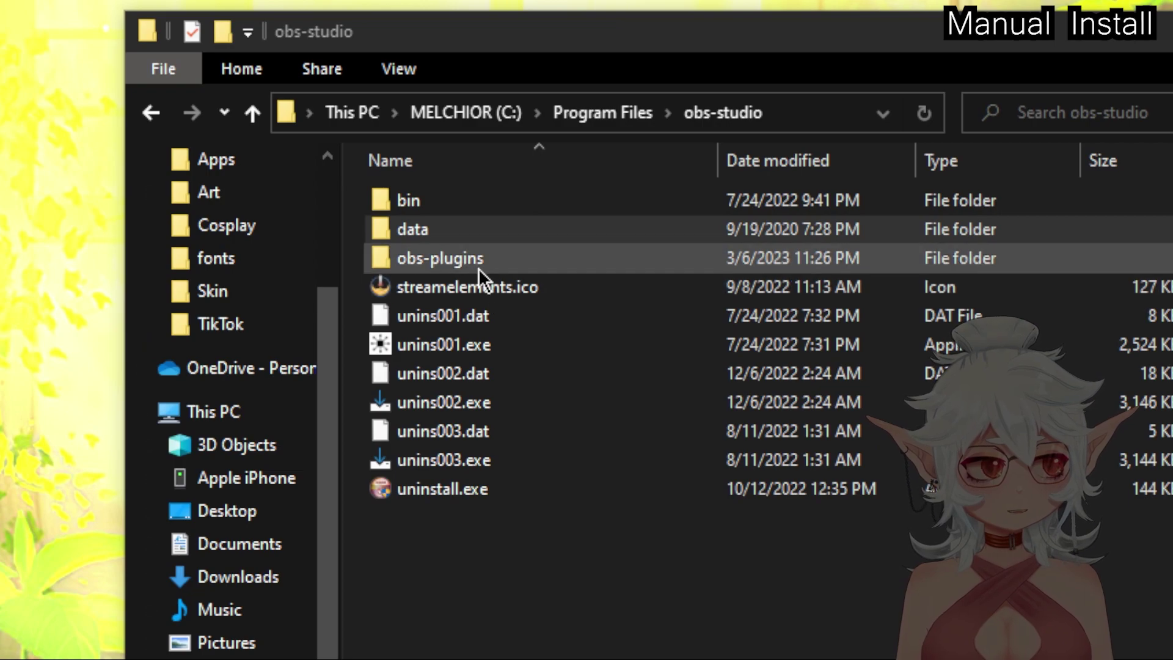
- Move the four Spout DLLs into OBS's obs-plugins\64bit folder
double_click(478, 269)
double_click(485, 234)
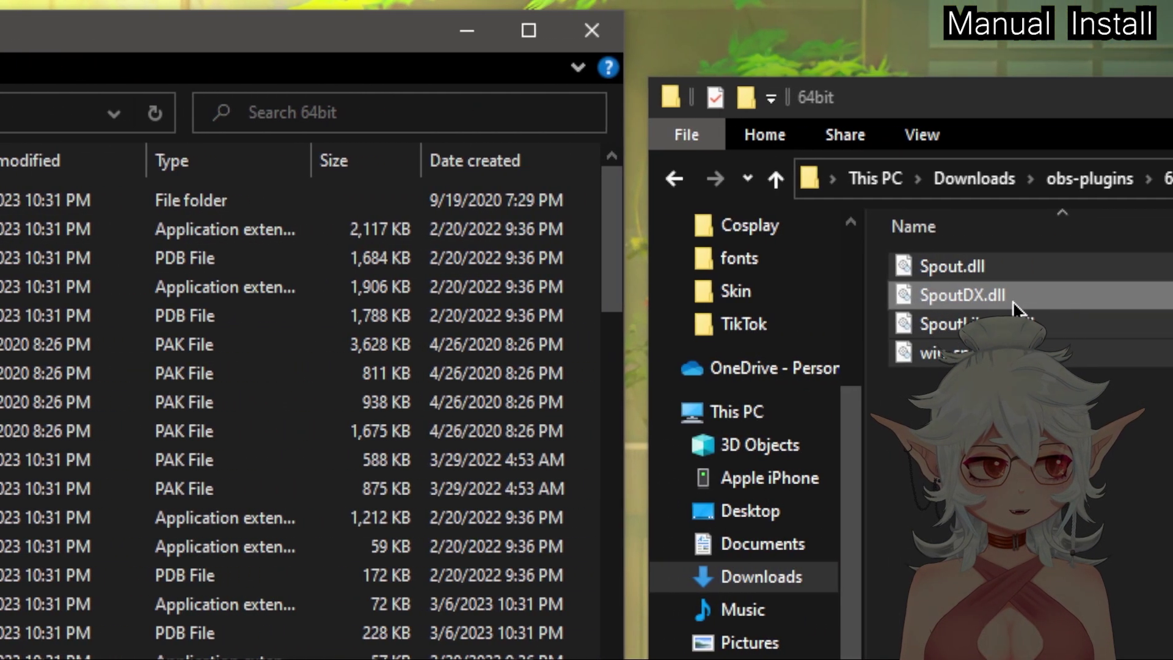
drag(1013, 301, 500, 342)
drag(246, 483, 61, 561)
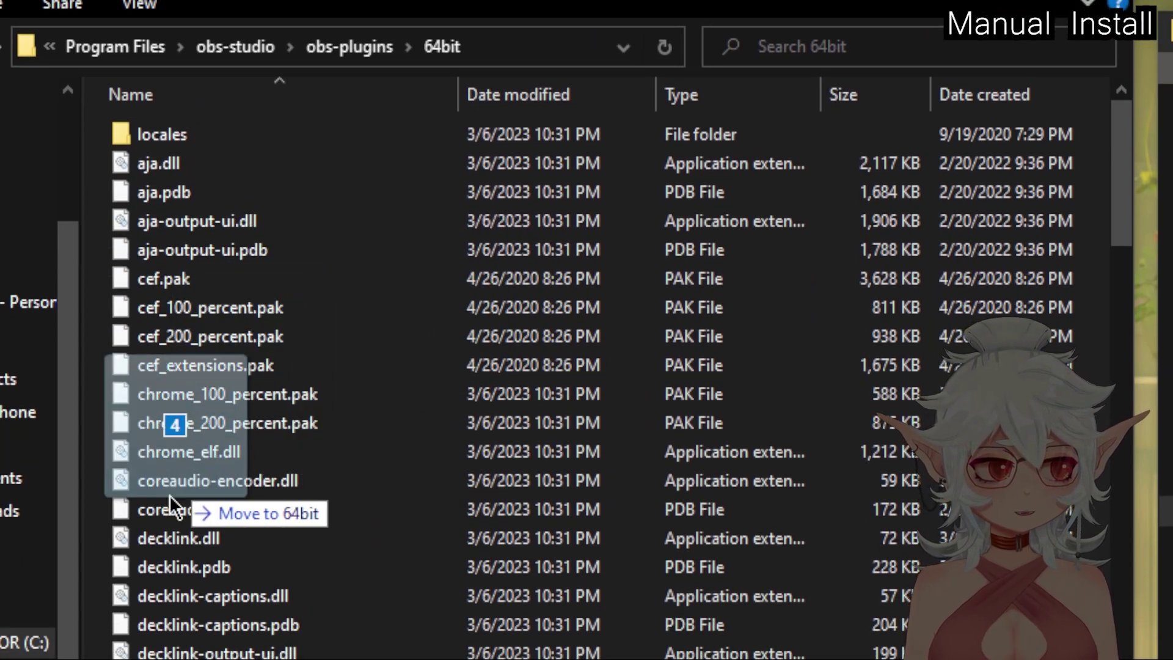
drag(169, 498, 373, 512)
drag(374, 412, 374, 423)
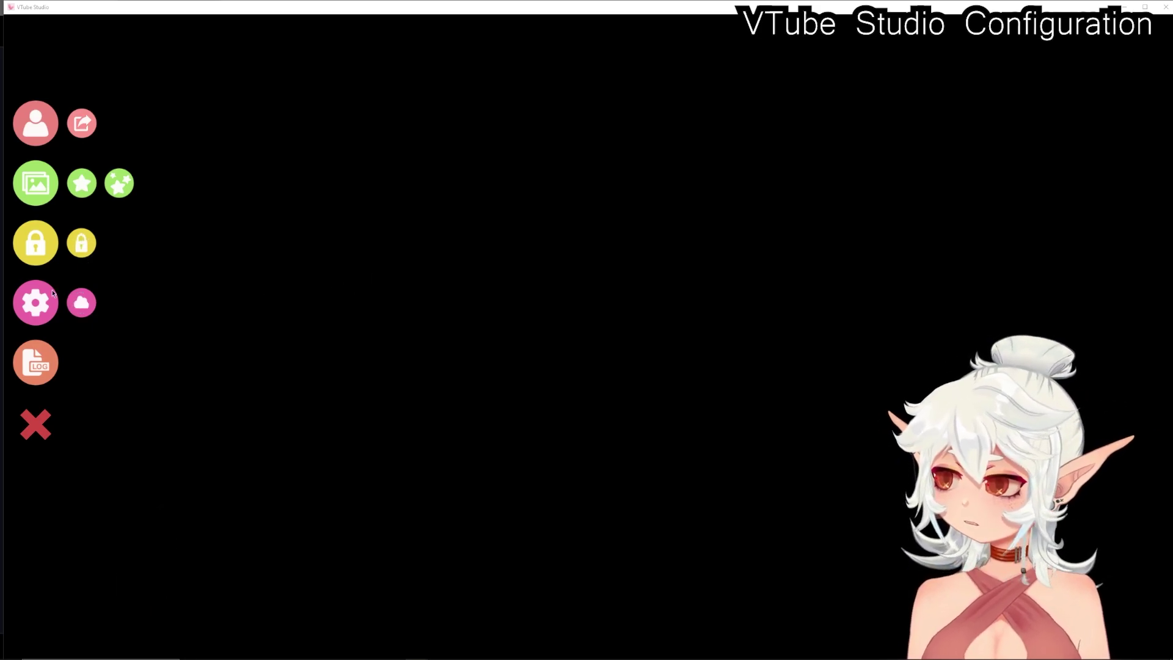
- Open VTube Studio's settings and scroll to the Virtual Webcam, Spout2 and NDI section
click(36, 303)
drag(1160, 124, 1090, 569)
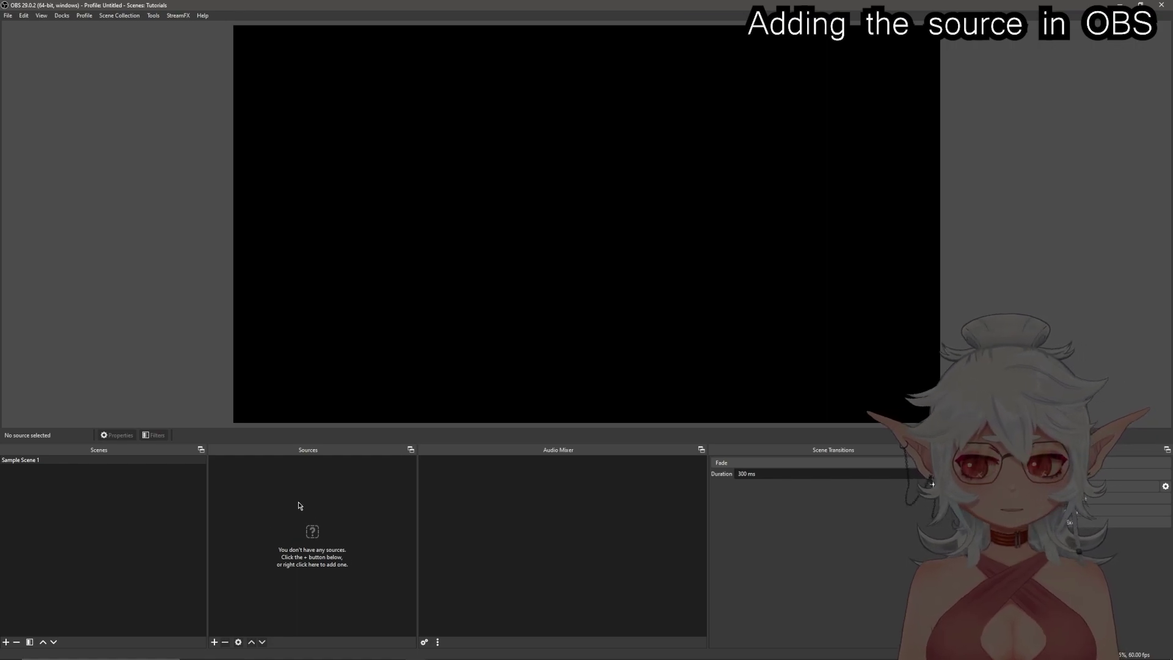
- Open the Sources dock's Add submenu to look for a Spout2 Capture source type
right_click(323, 515)
mouse_move(367, 524)
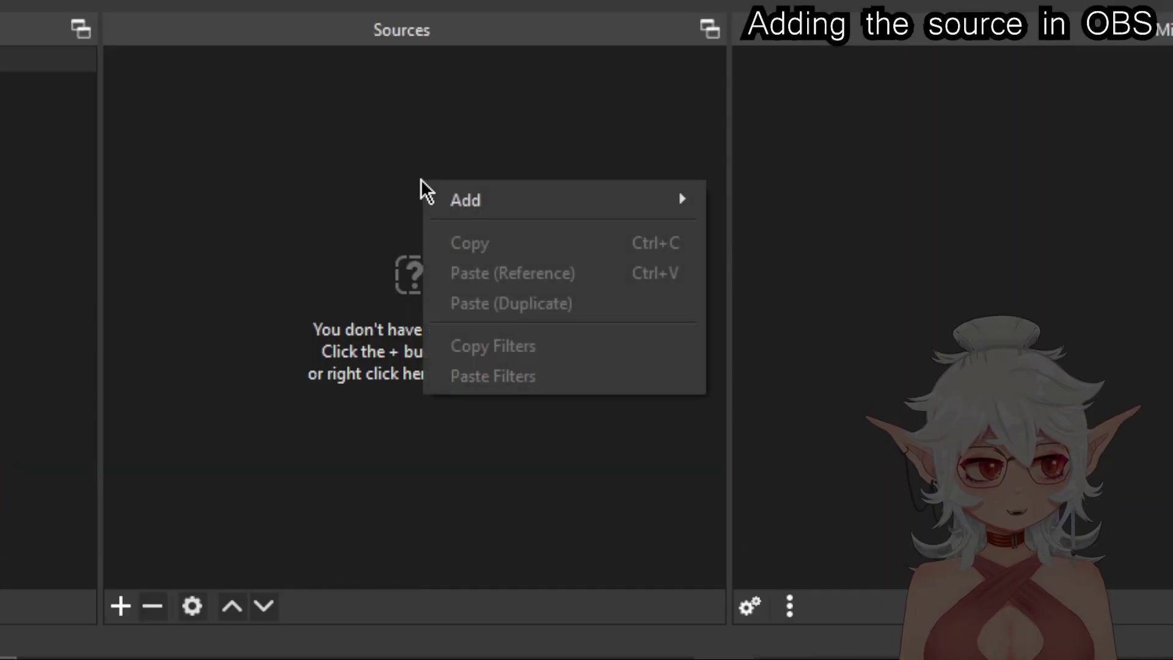
mouse_move(463, 191)
- Close the add-source menu and browse OBS's obs-plugins\64bit folder in a new File Explorer window
click(525, 449)
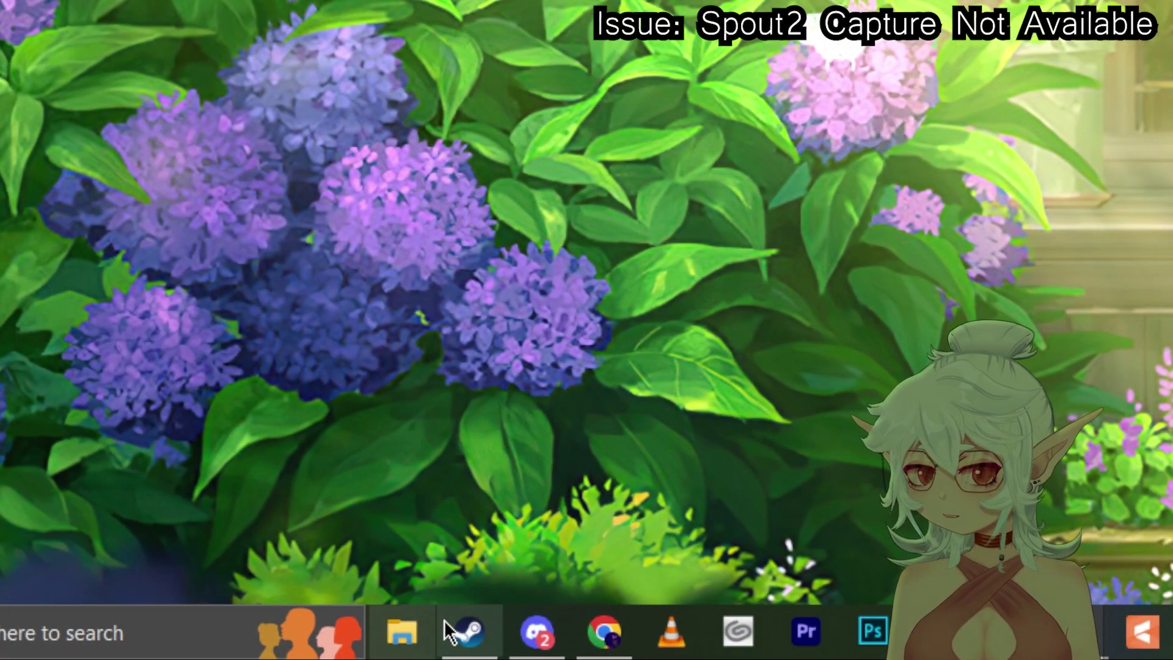
key(super+e)
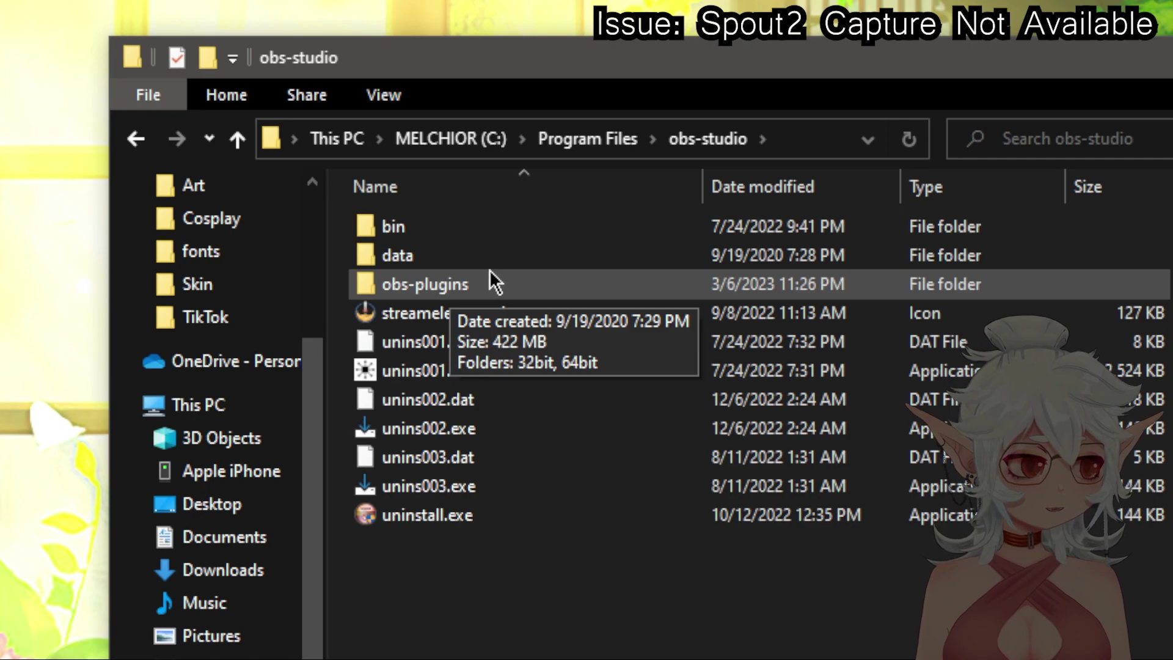
double_click(471, 280)
double_click(456, 264)
scroll(672, 379, down, 3)
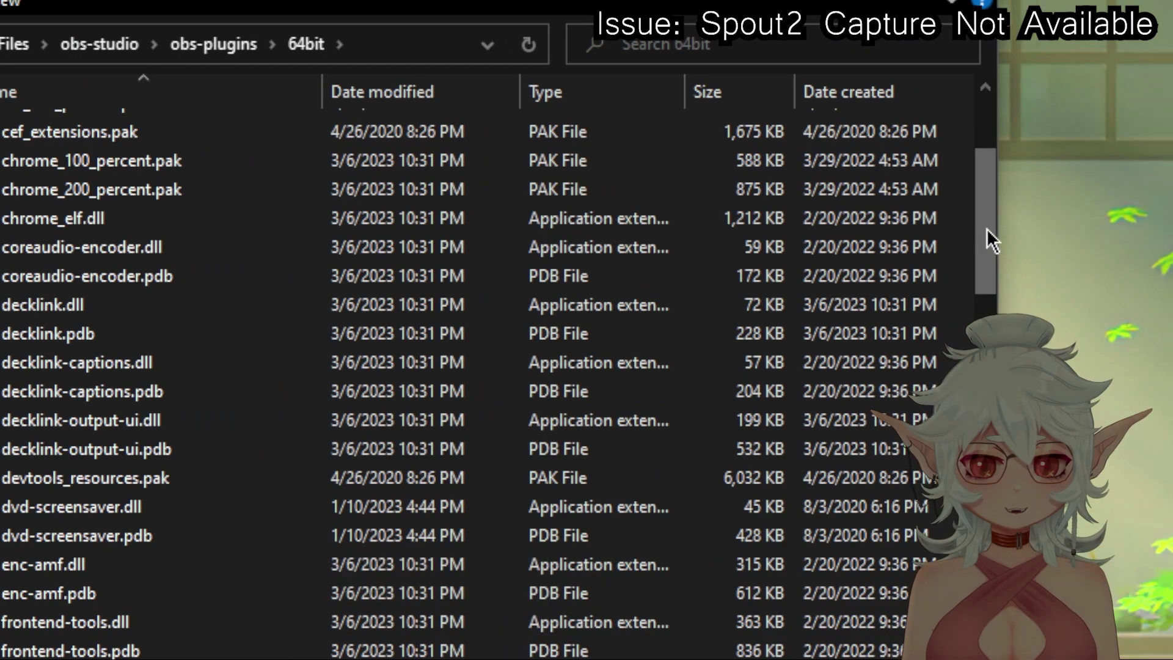
drag(1172, 323, 1172, 428)
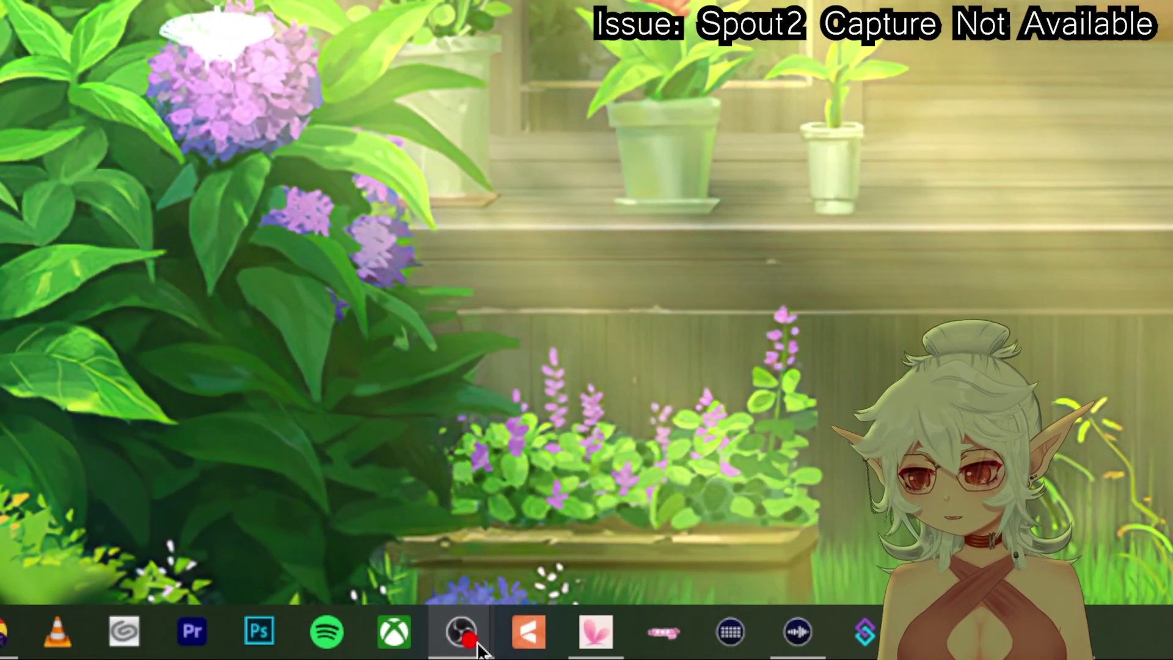
- Add a new Spout2 capture source to the scene, naming it 'its a me amriol'
mouse_move(394, 642)
click(550, 501)
right_click(215, 203)
mouse_move(367, 222)
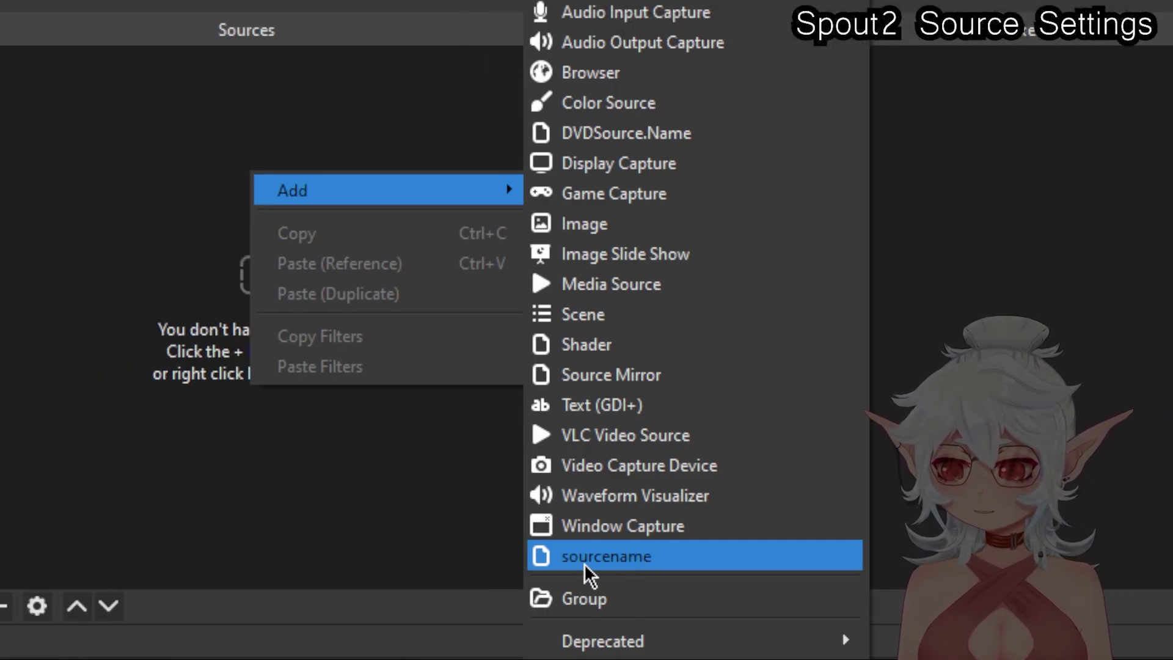
click(584, 561)
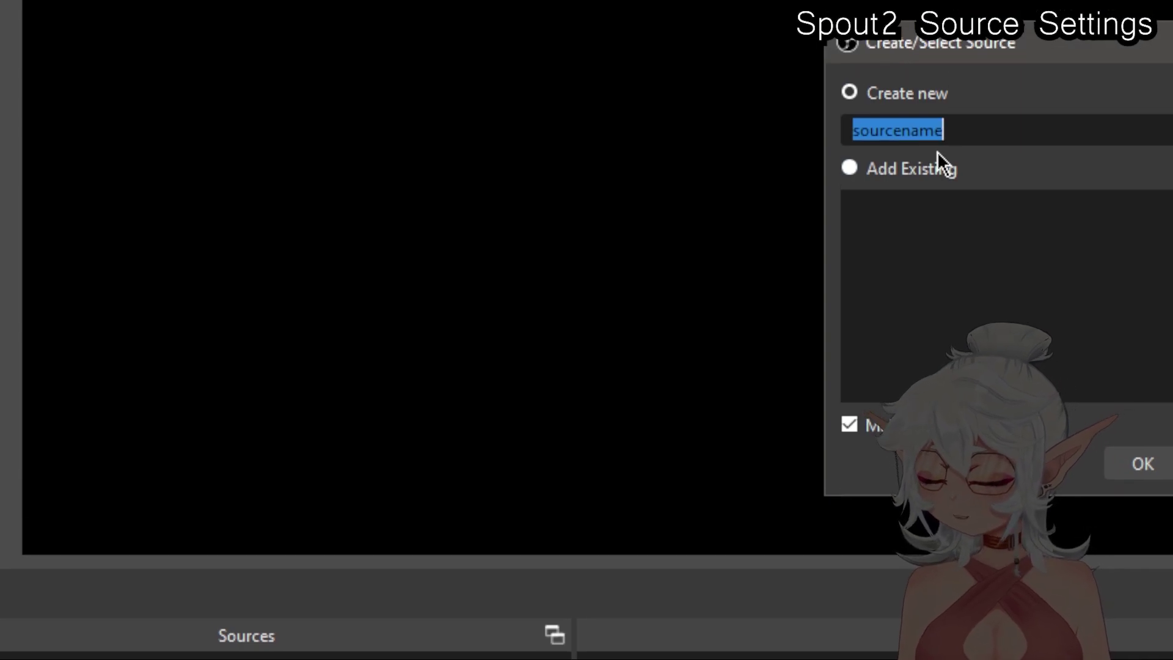
text(its a me amriol)
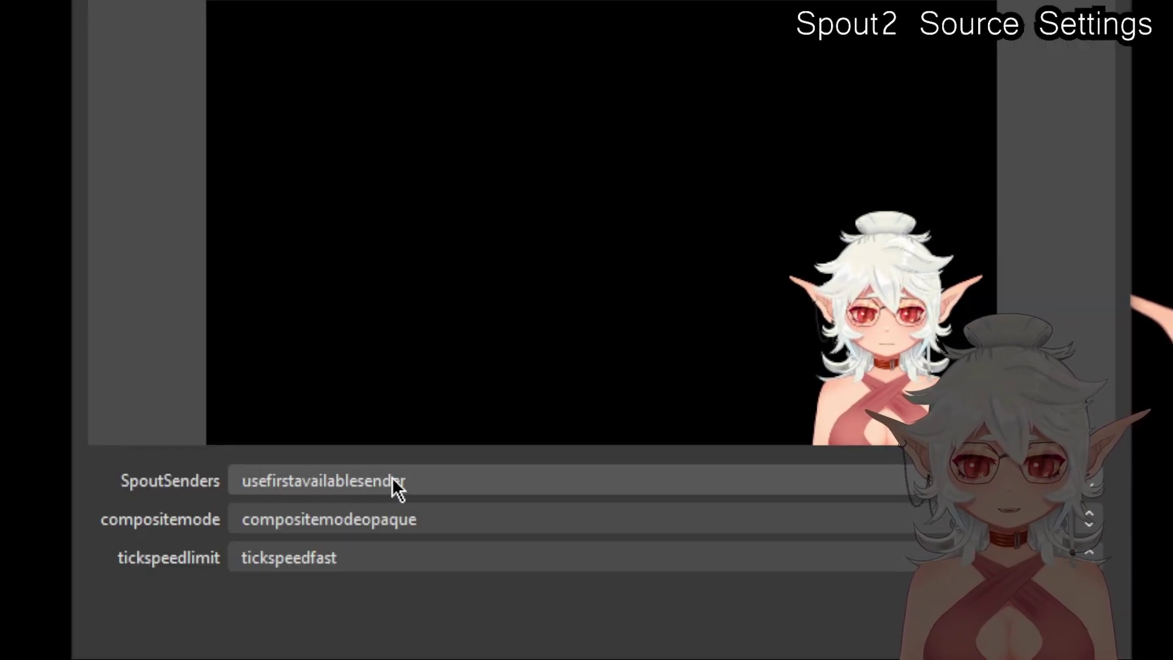
- Use VTubeStudioSpout as the Spout sender and set the composite mode to compositemodedefault
click(396, 485)
click(309, 498)
click(364, 375)
click(363, 451)
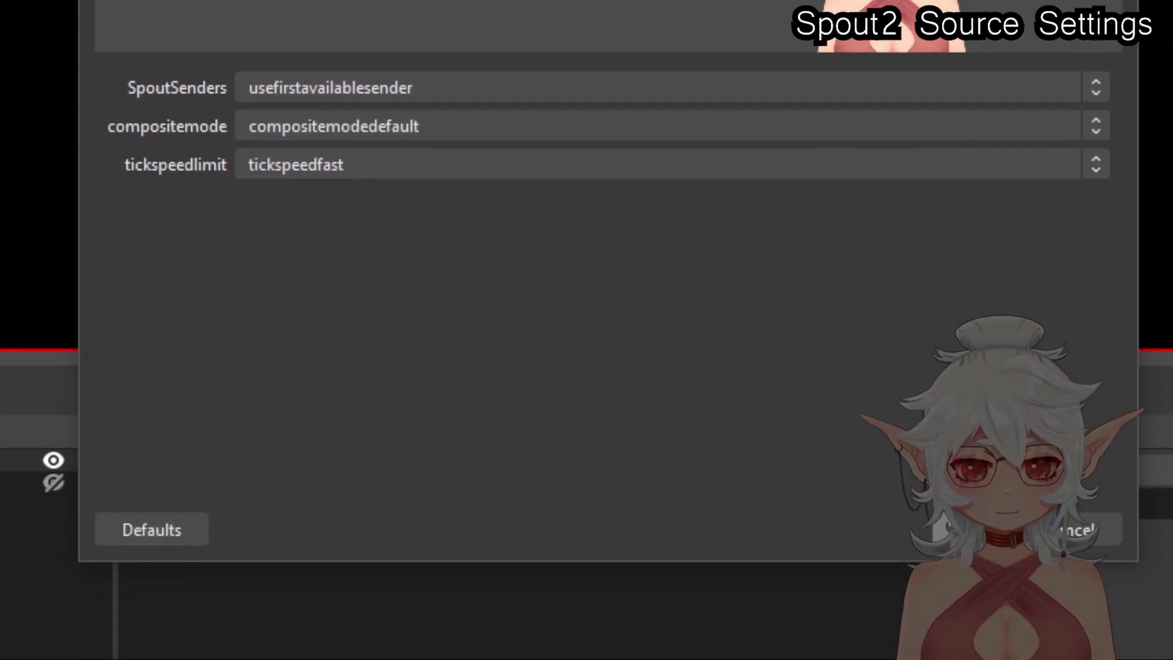
- Confirm the Spout2 source, unhide the background Image, and move VTube Studio's window aside
click(1072, 527)
click(397, 467)
click(462, 651)
click(908, 45)
drag(684, 25, 445, 80)
drag(348, 77, 670, 344)
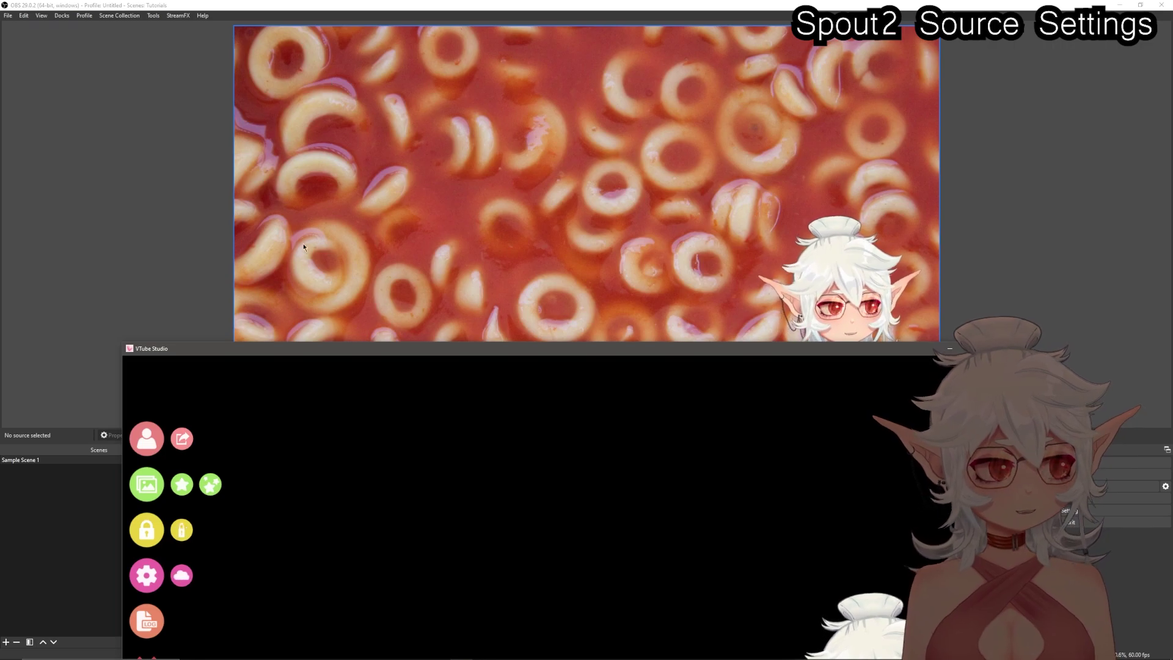